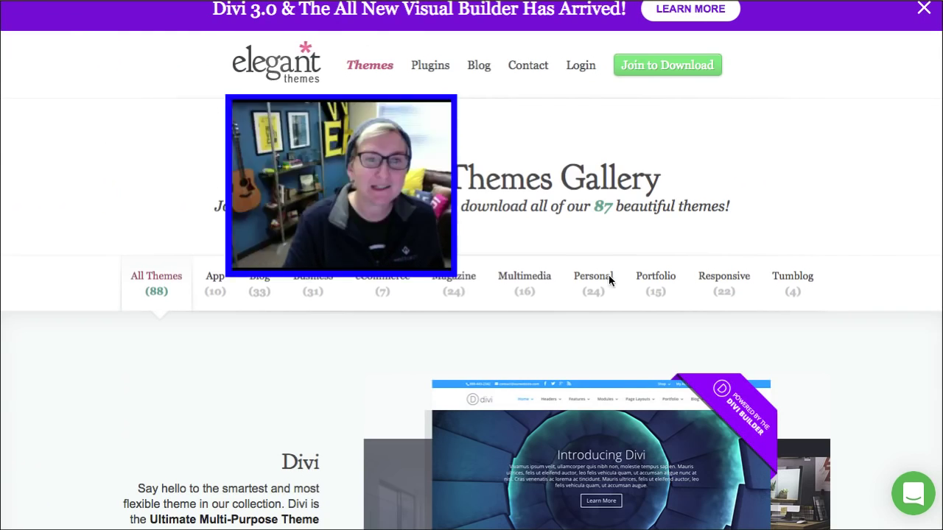
scroll(267, 295, down, 5)
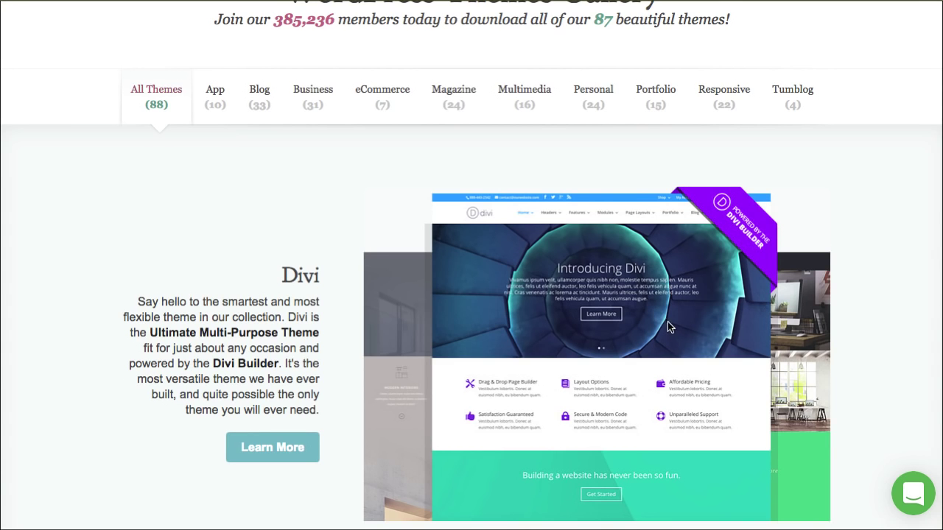
scroll(614, 418, down, 2)
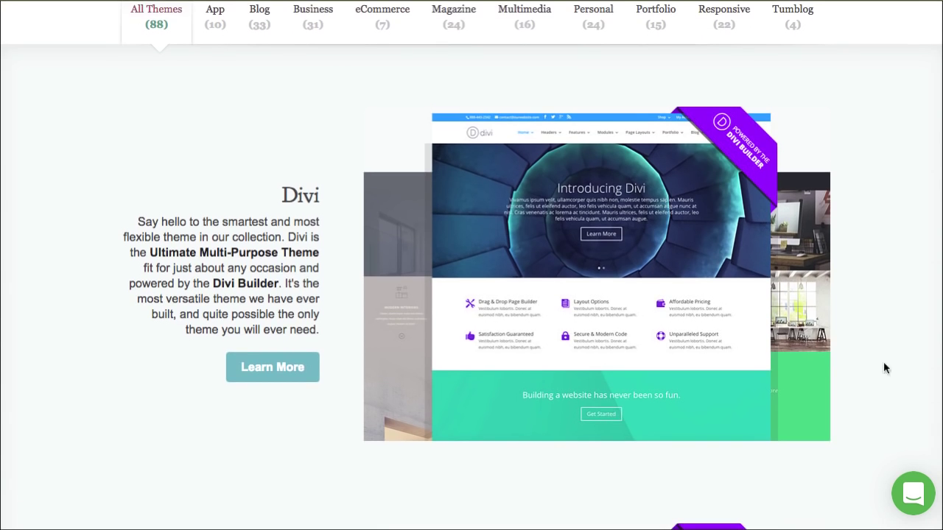
scroll(540, 181, up, 4)
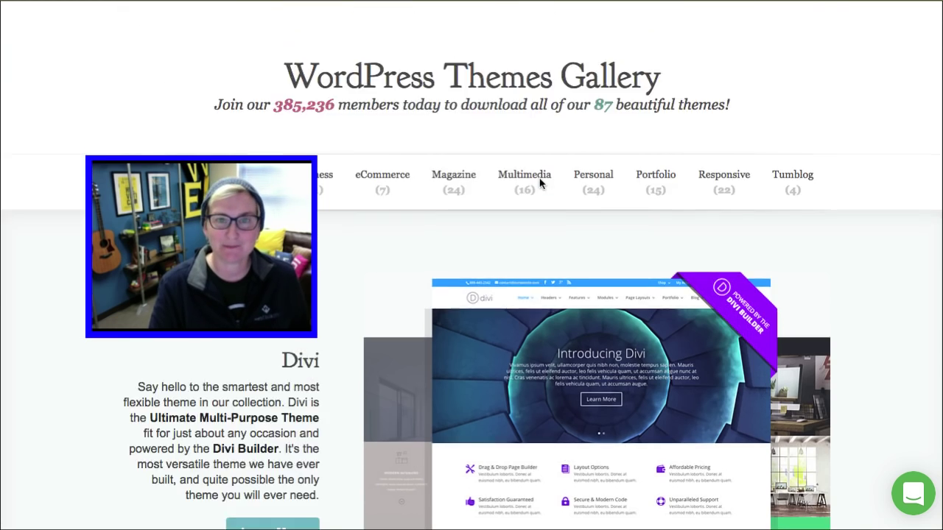
scroll(721, 258, up, 3)
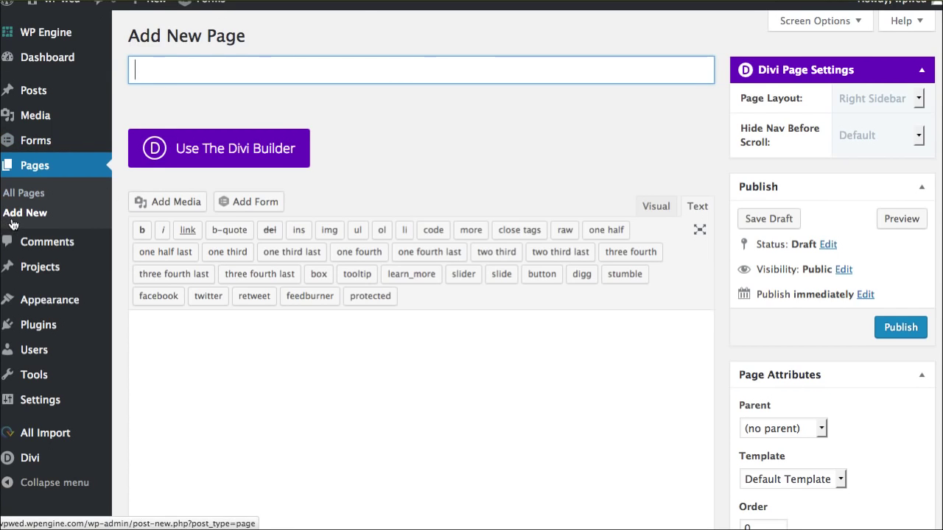
Title the new page 'Coming Soon Test', switch it to the Divi Builder, and show page-wide options
click(248, 69)
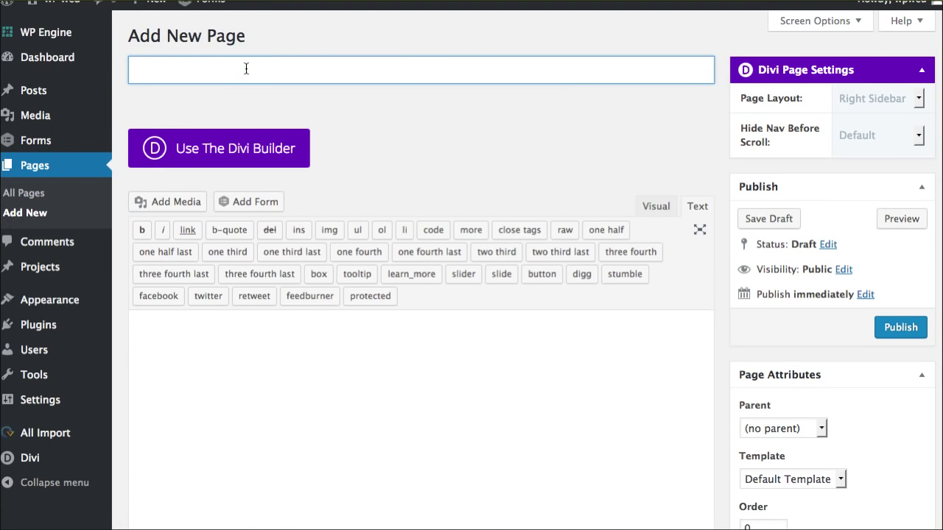
text(Cm)
key(BackSpace)
text(Soon Test)
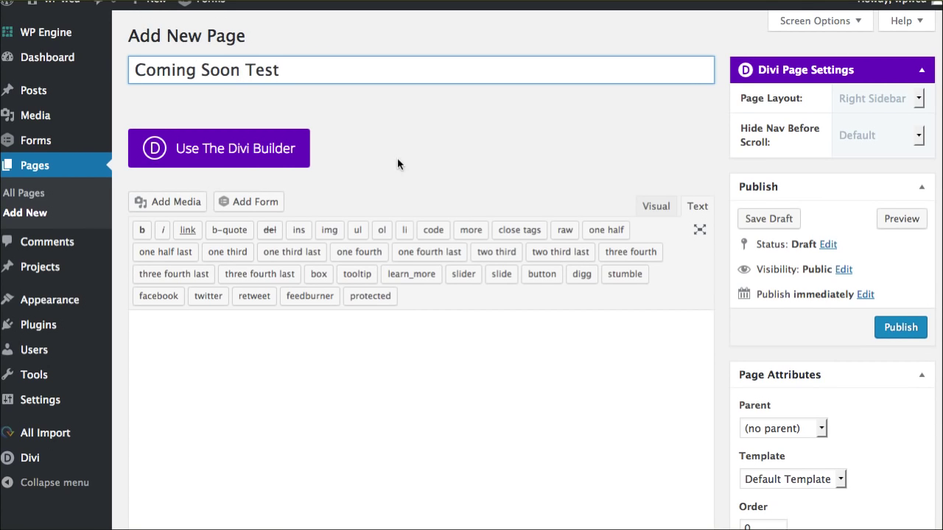
click(246, 156)
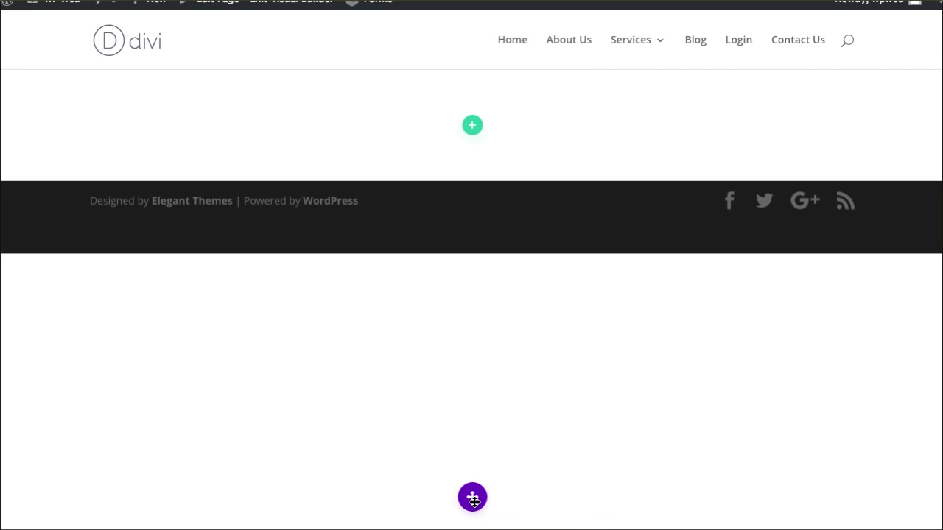
click(473, 500)
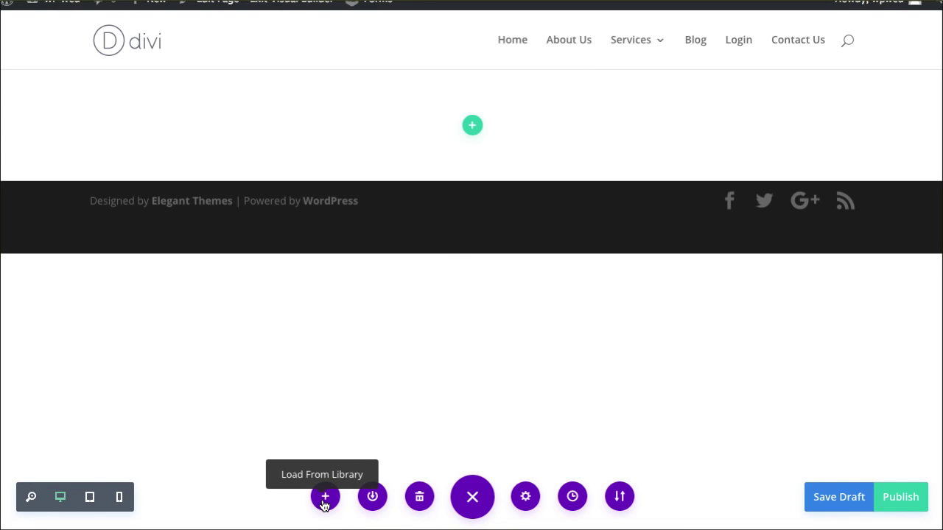
Open the Divi predefined layouts library to load the Coming Soon layout
click(323, 499)
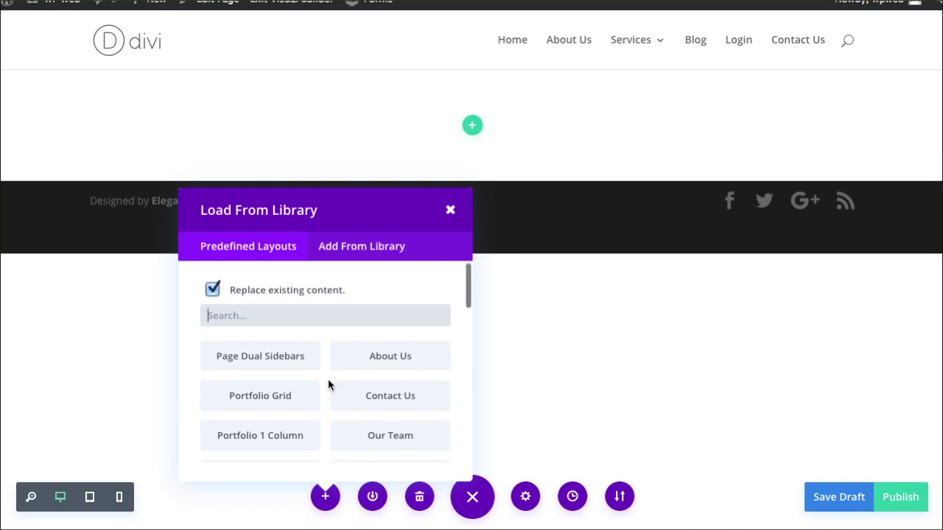
scroll(328, 383, down, 2)
scroll(329, 383, down, 1)
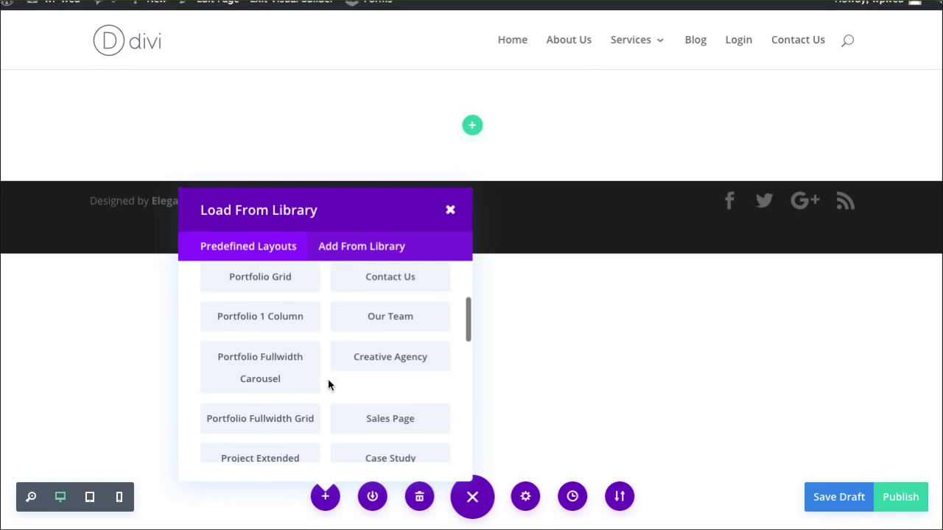
scroll(329, 384, down, 1)
scroll(328, 385, down, 1)
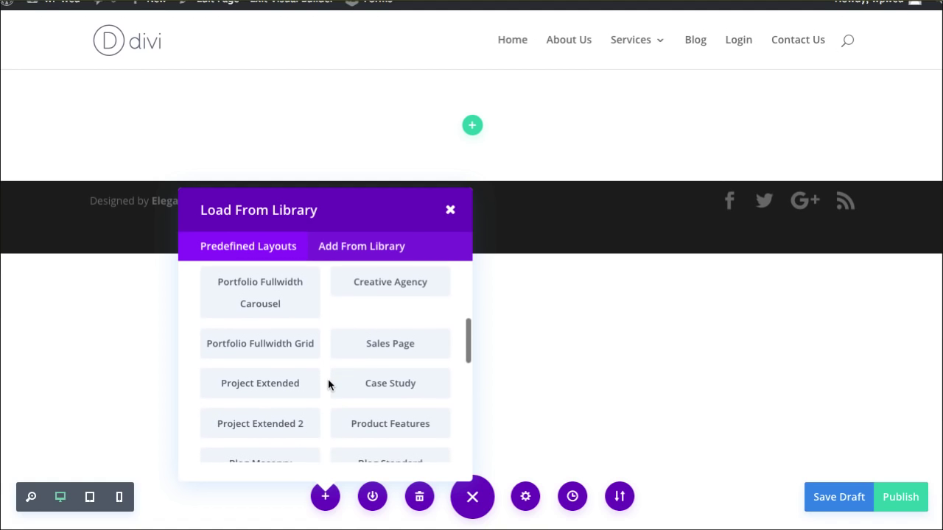
scroll(328, 385, down, 1)
scroll(329, 384, down, 1)
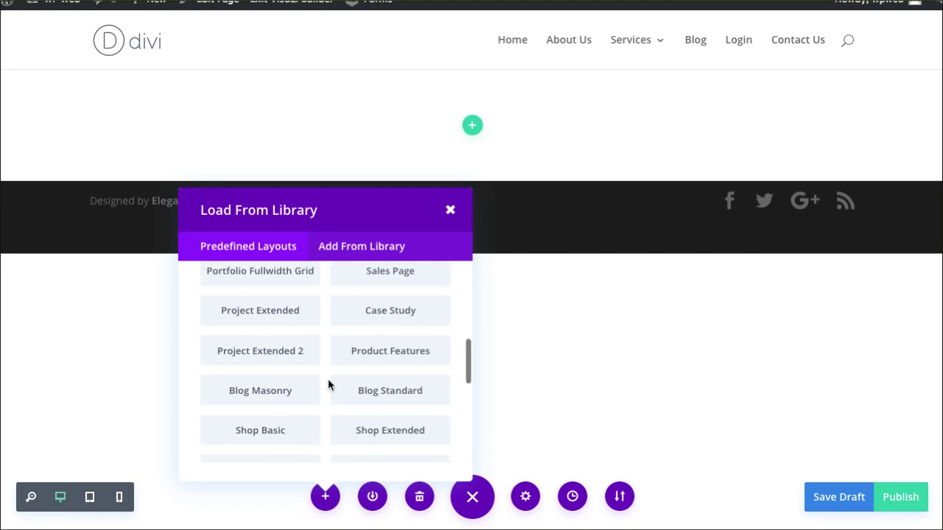
scroll(328, 379, down, 1)
scroll(319, 380, down, 1)
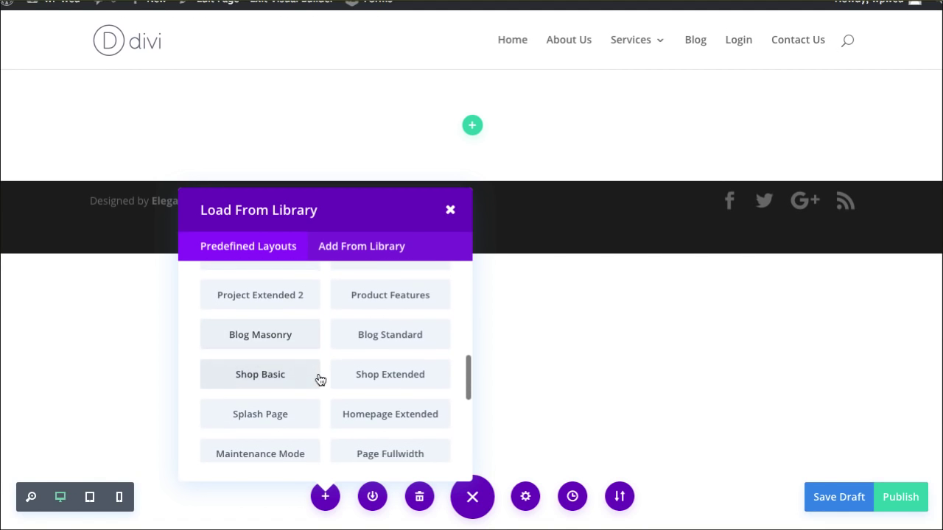
scroll(320, 380, down, 1)
scroll(322, 379, down, 1)
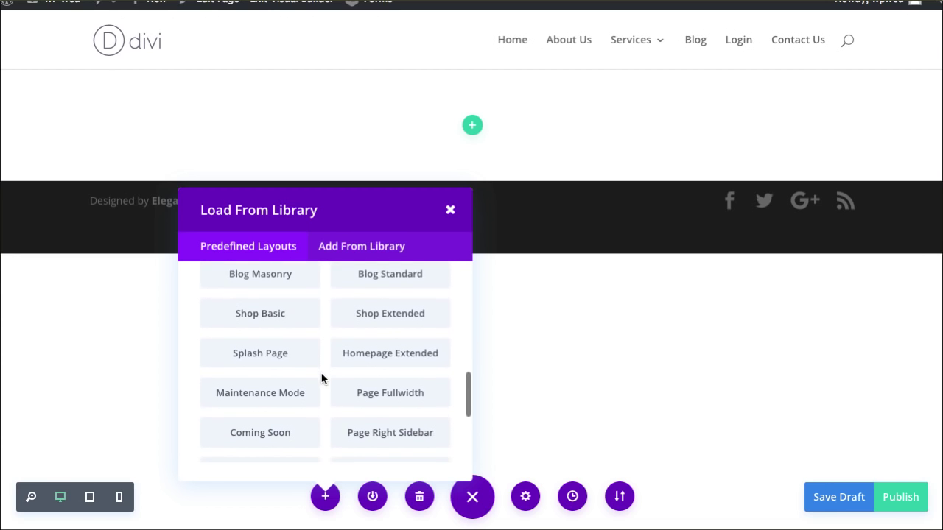
scroll(322, 378, down, 1)
scroll(322, 378, down, 1)
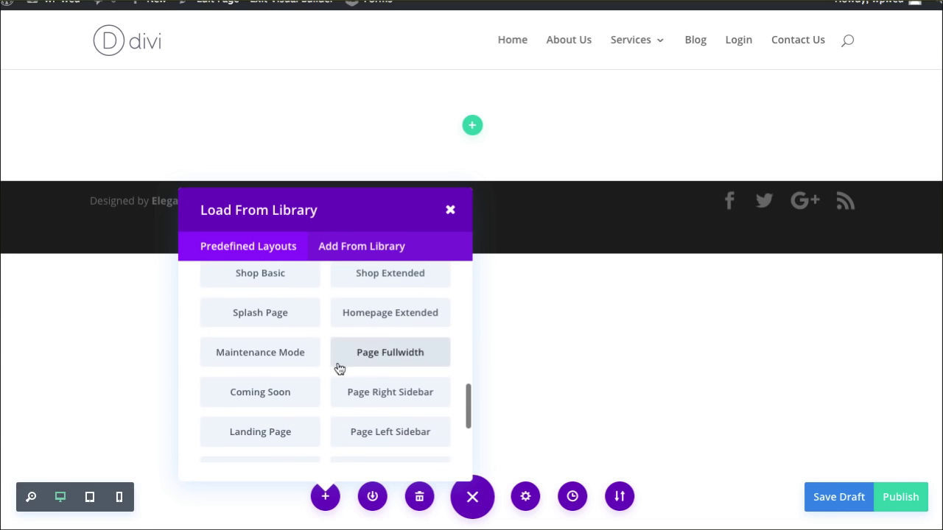
scroll(322, 368, down, 1)
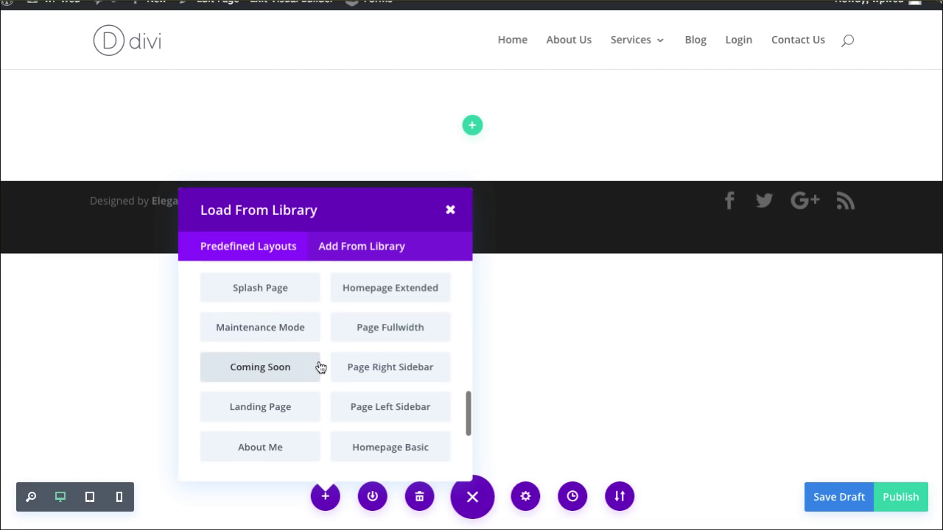
scroll(315, 405, down, 1)
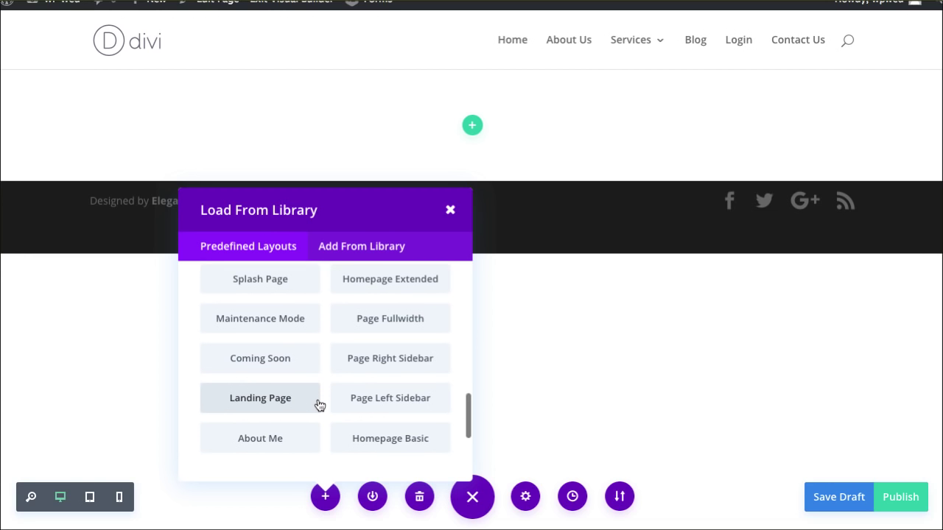
scroll(327, 415, up, 2)
scroll(326, 415, up, 2)
scroll(316, 385, up, 2)
scroll(326, 383, up, 1)
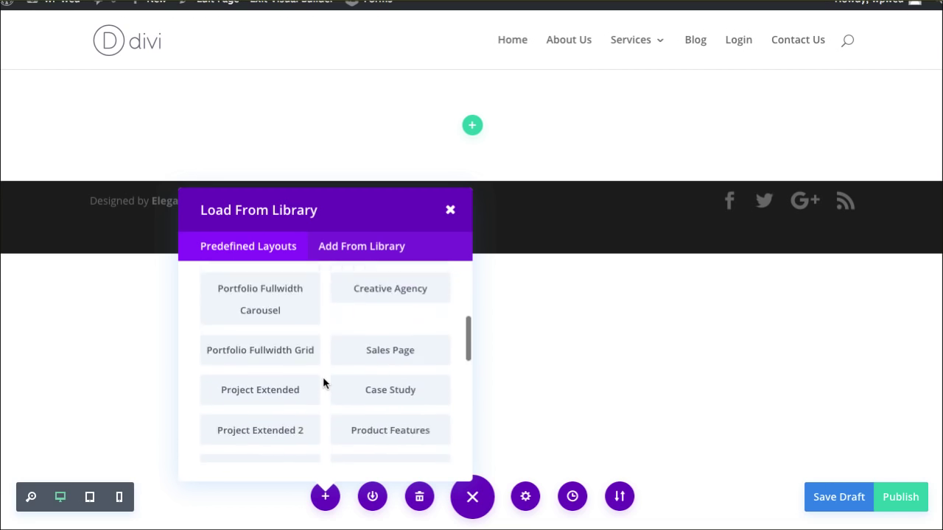
scroll(326, 383, down, 4)
scroll(322, 383, down, 2)
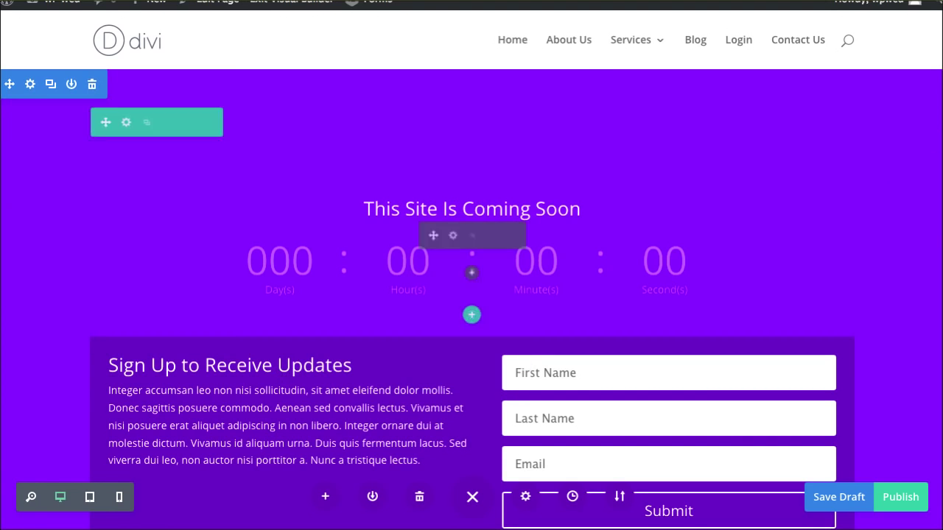
scroll(879, 194, down, 1)
scroll(899, 195, down, 2)
scroll(899, 194, down, 1)
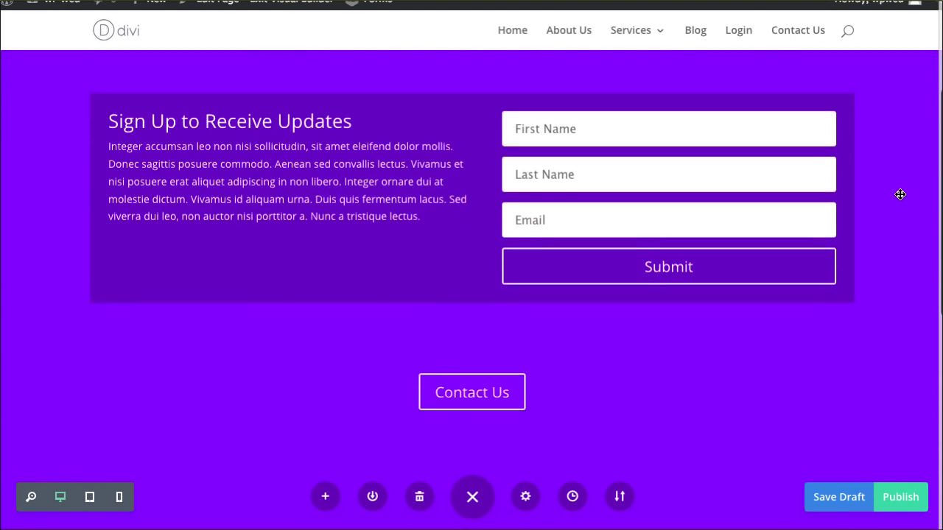
scroll(899, 194, down, 1)
scroll(899, 194, up, 2)
scroll(899, 194, up, 3)
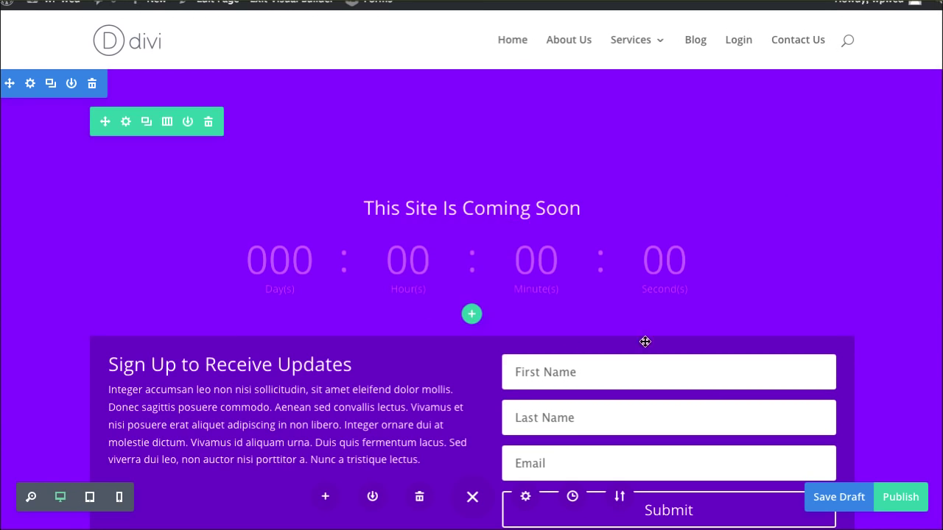
mouse_move(471, 261)
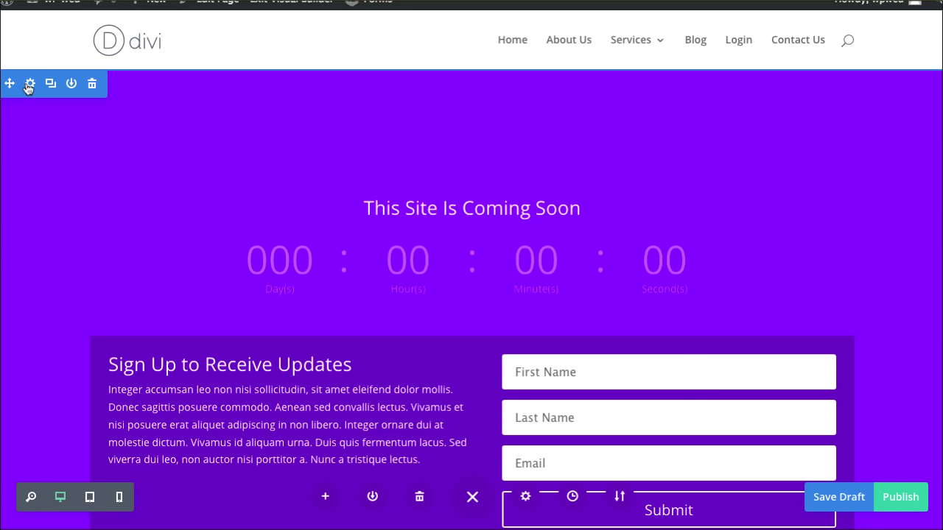
Change the Coming Soon section's background color from purple to blue and save it
click(29, 84)
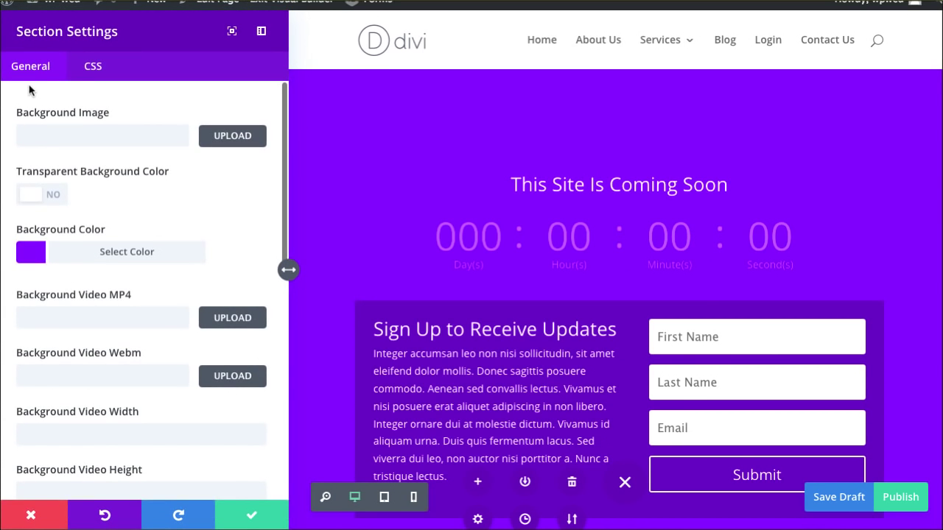
click(34, 254)
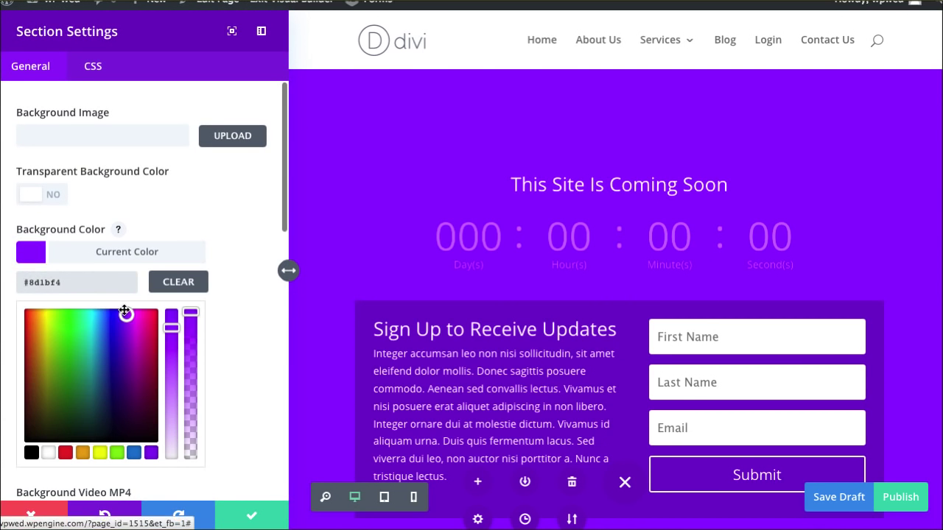
drag(126, 315, 97, 345)
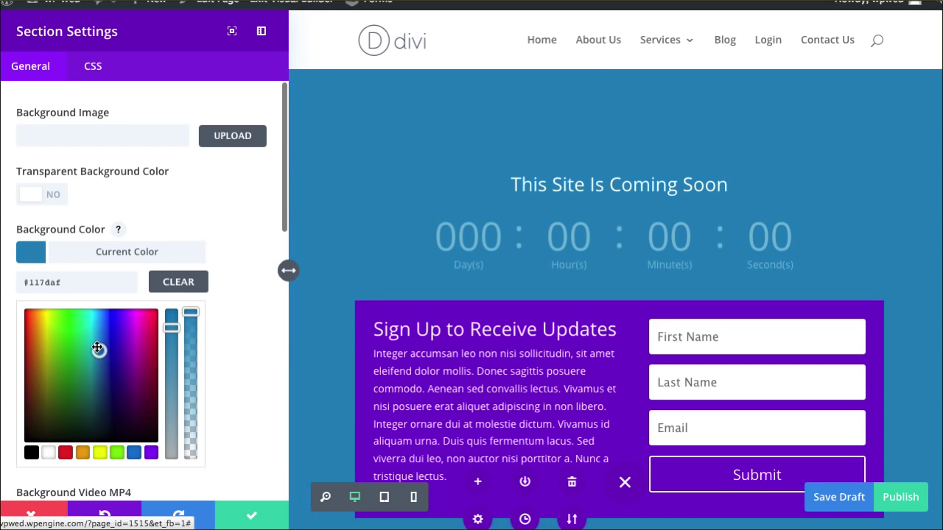
click(245, 515)
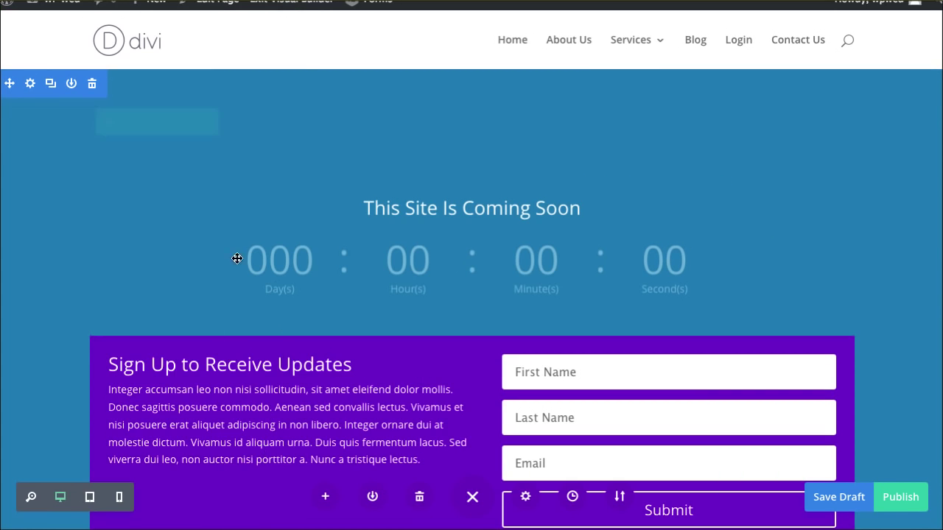
scroll(87, 295, down, 3)
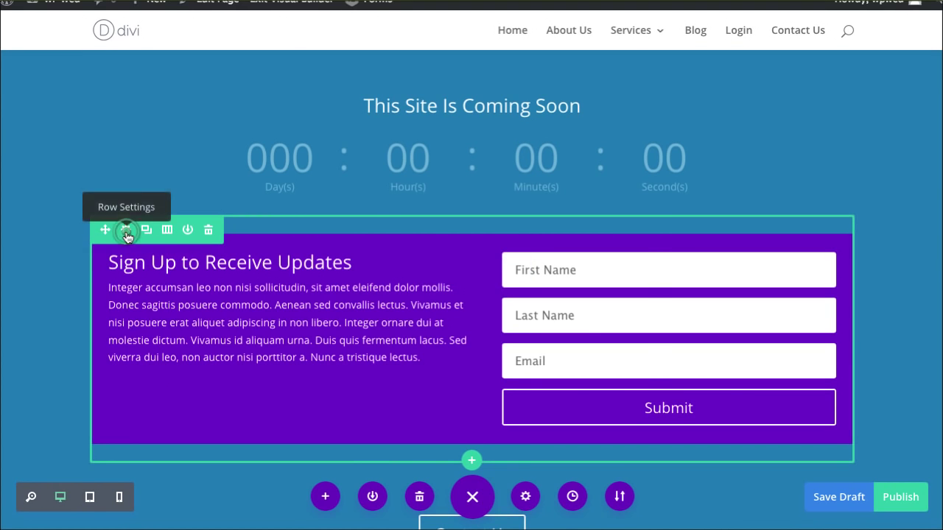
click(126, 231)
Review the signup row's design and general settings, then close them unchanged
click(100, 70)
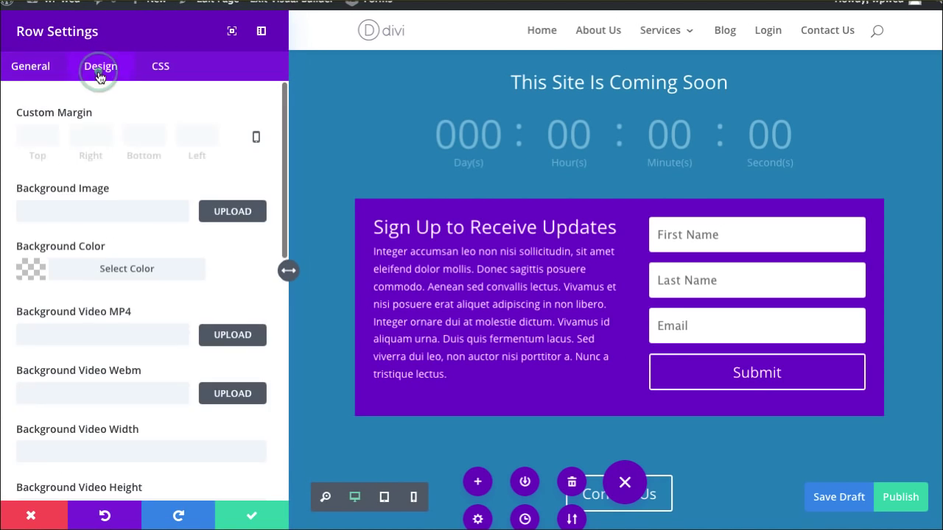
scroll(131, 147, down, 2)
scroll(133, 145, up, 2)
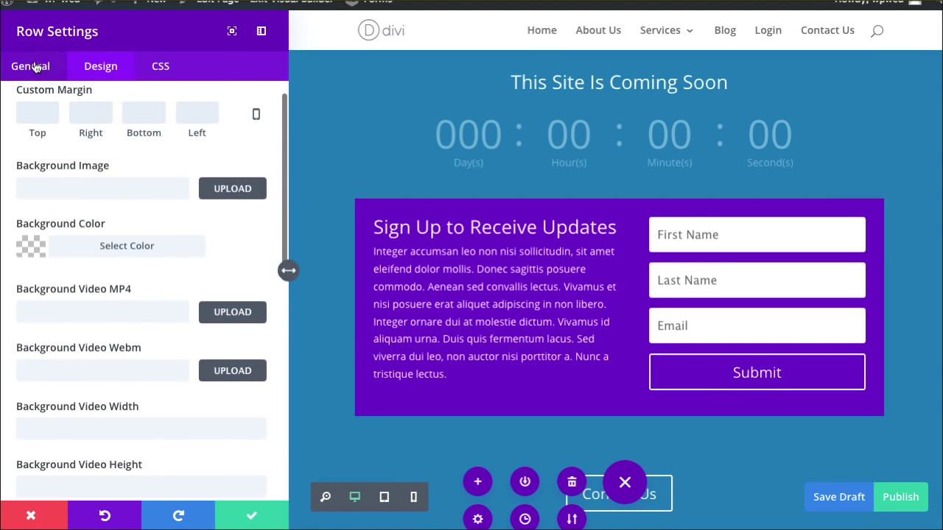
click(33, 66)
scroll(120, 233, down, 2)
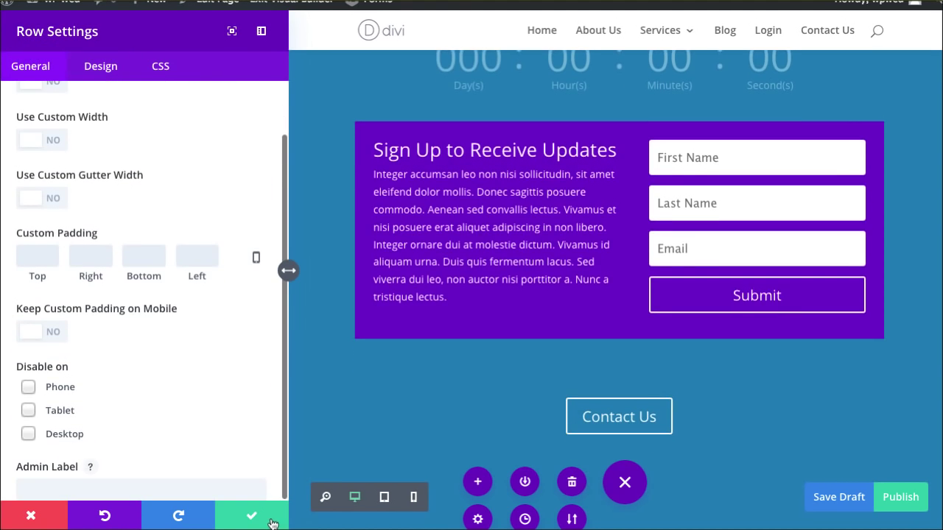
click(271, 521)
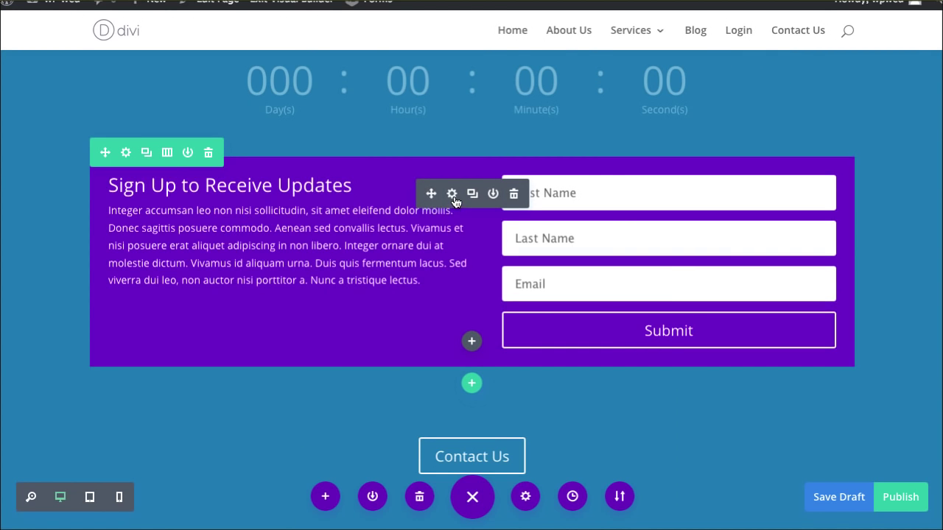
Change the email signup form's background from purple to light blue and save it
click(451, 195)
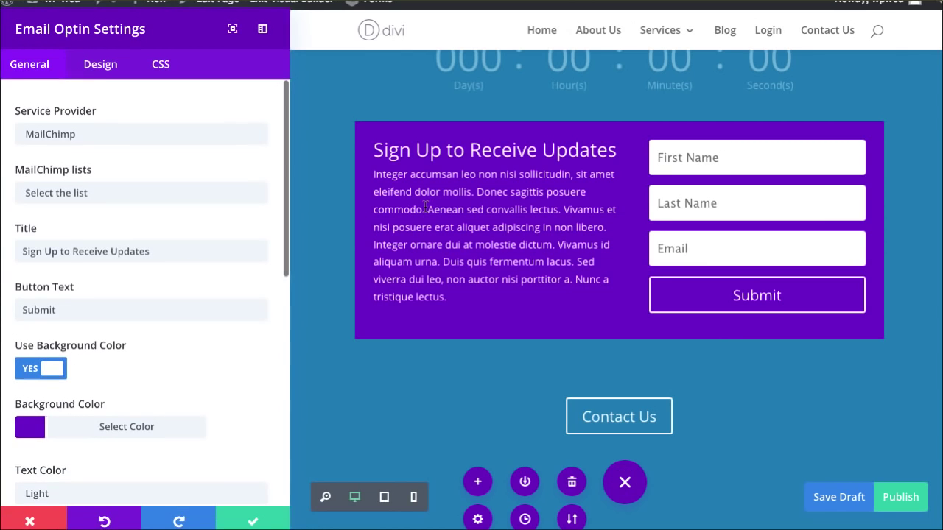
click(31, 436)
scroll(106, 409, down, 3)
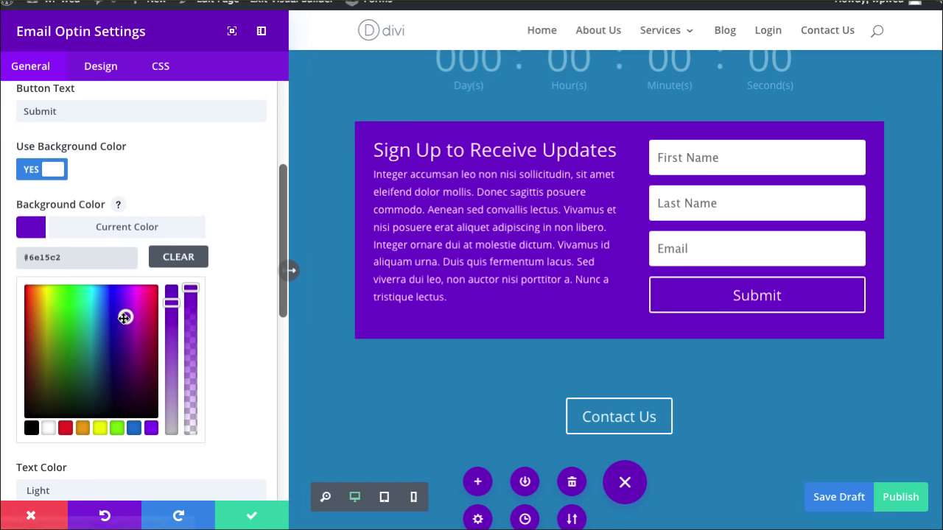
drag(125, 317, 95, 312)
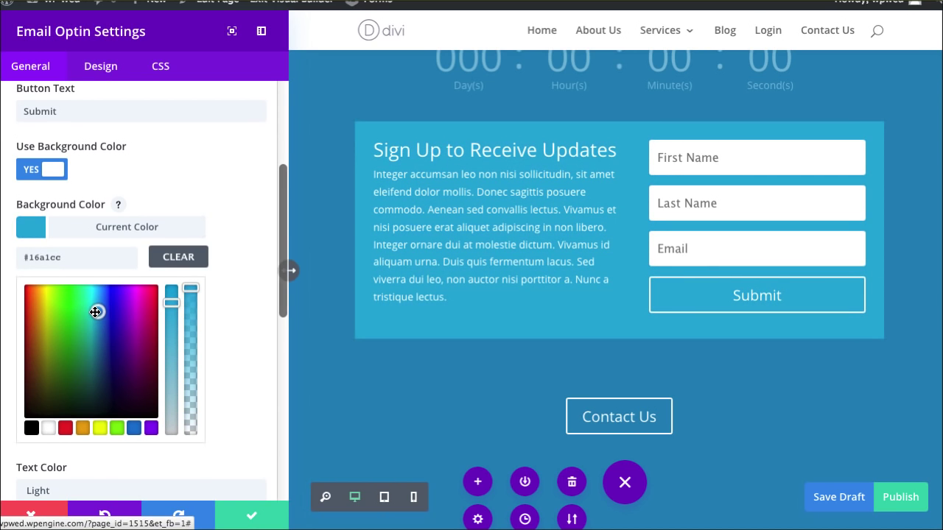
click(256, 514)
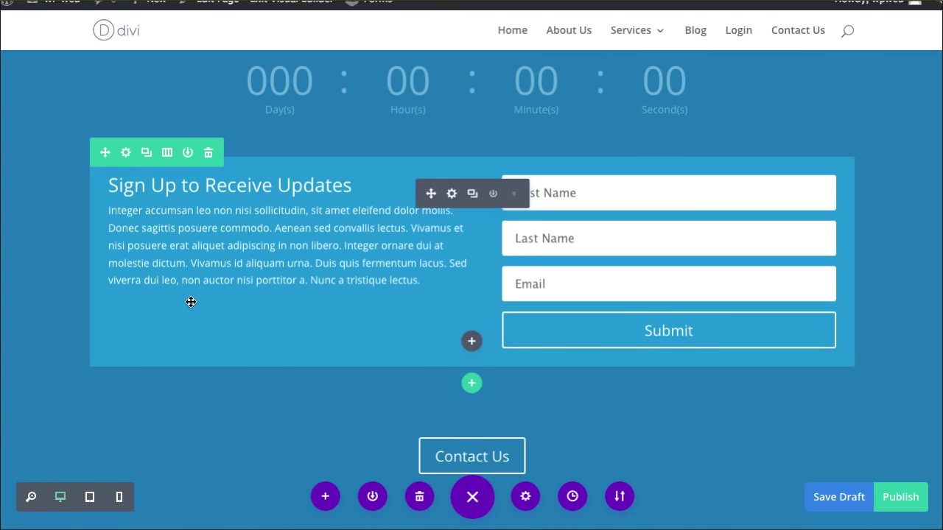
scroll(63, 292, up, 3)
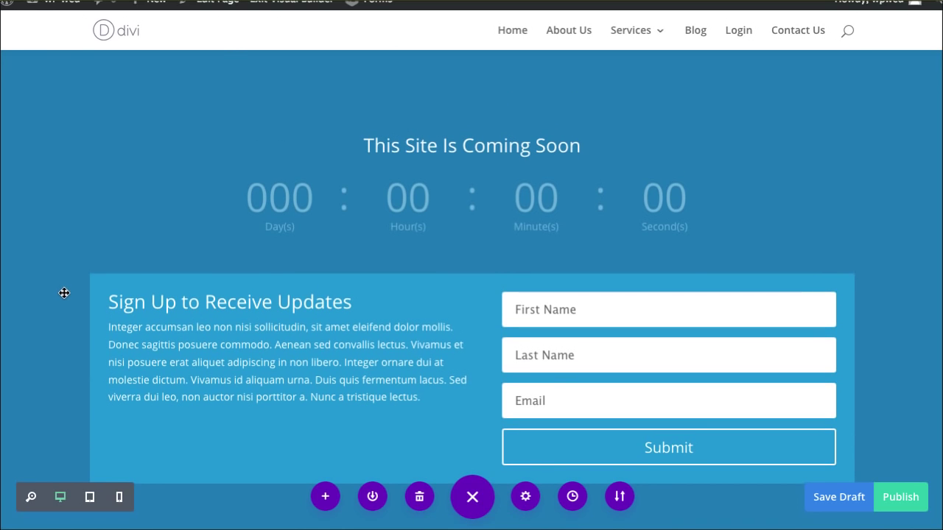
mouse_move(385, 164)
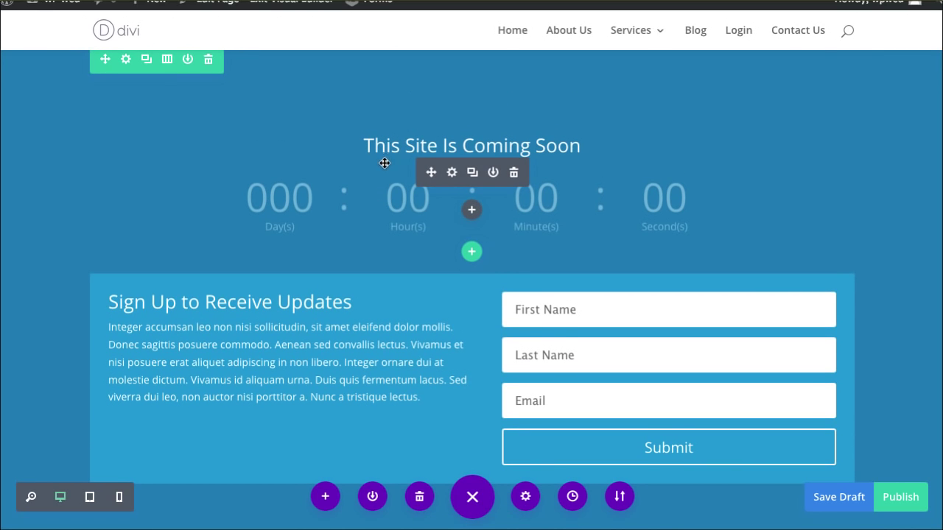
Set the countdown timer's target date to 18 March 2017
click(452, 173)
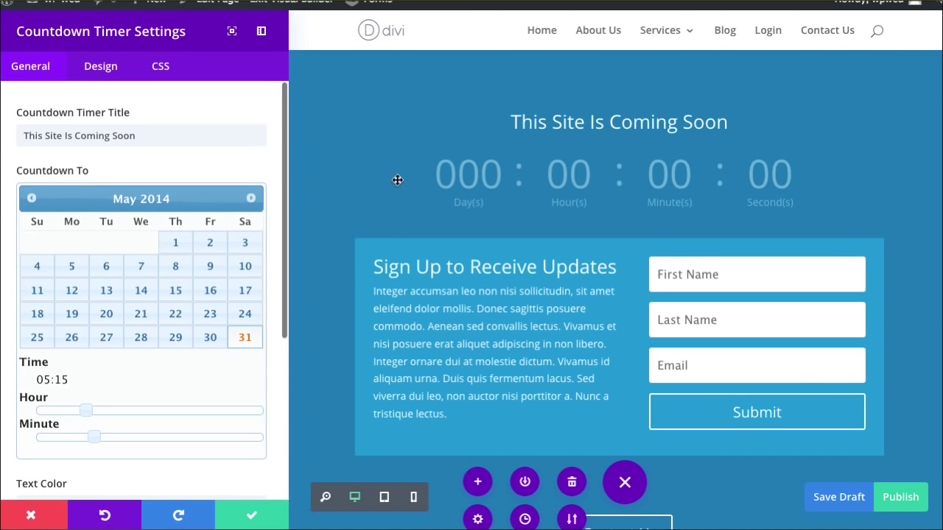
click(251, 198)
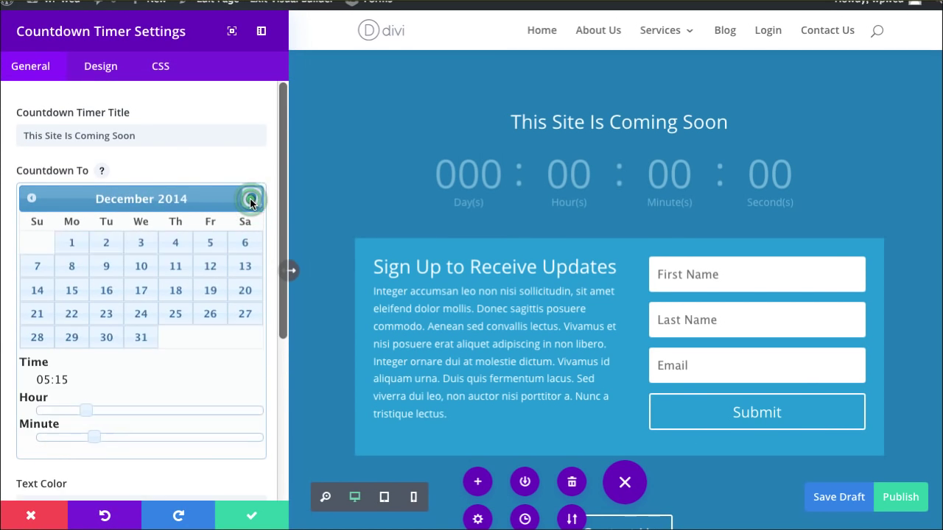
click(250, 199)
click(250, 199)
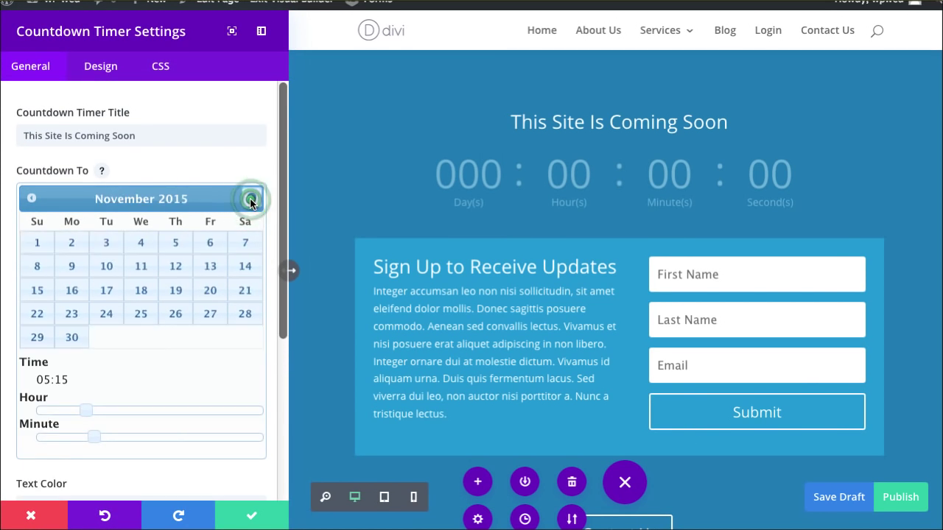
triple_click(250, 199)
double_click(251, 200)
triple_click(250, 199)
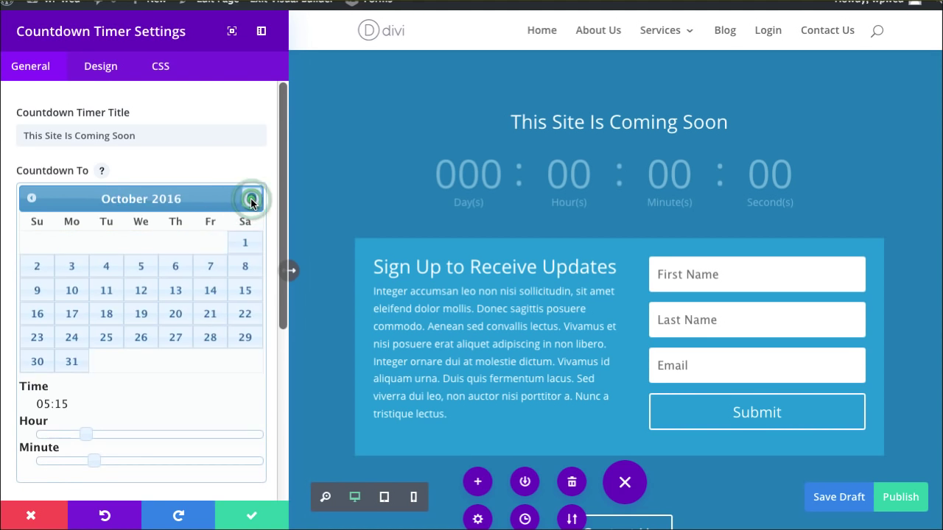
double_click(251, 200)
triple_click(251, 199)
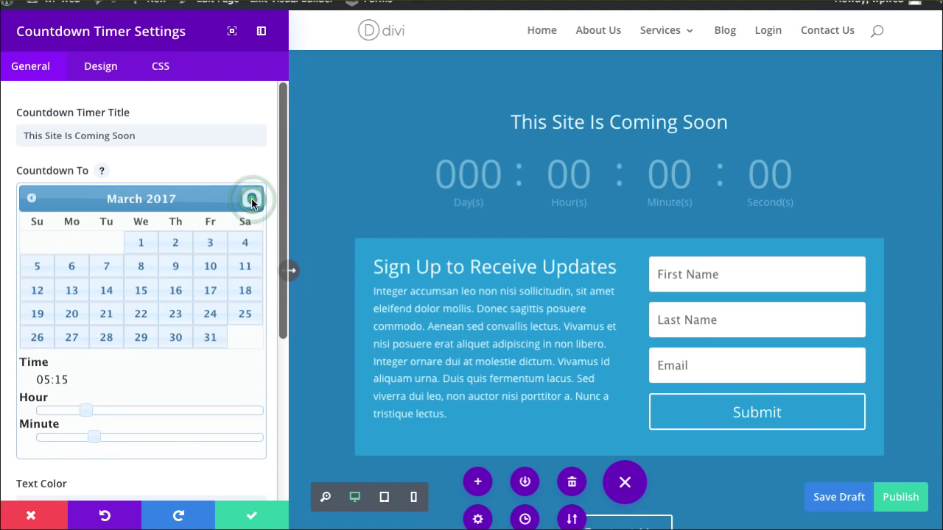
click(244, 291)
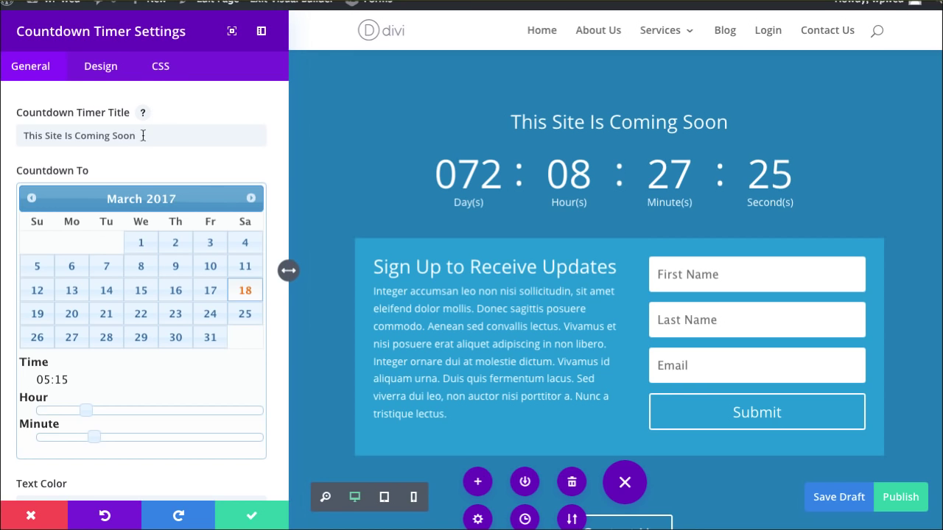
drag(143, 136, 5, 137)
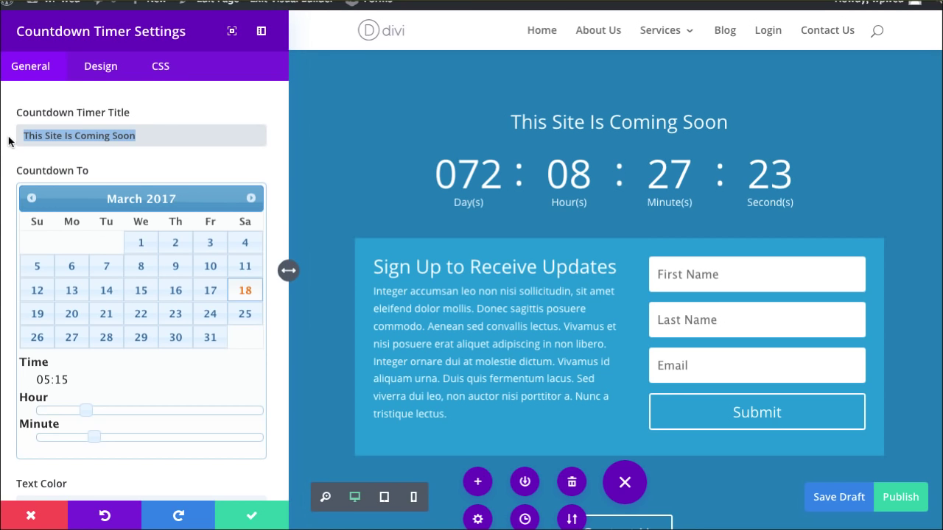
text(Stay Tuned )
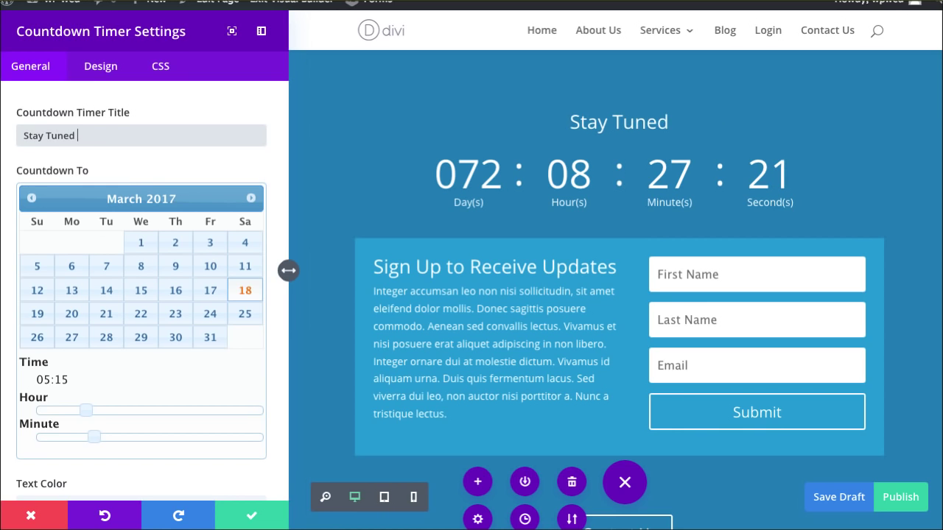
text(for Awesome)
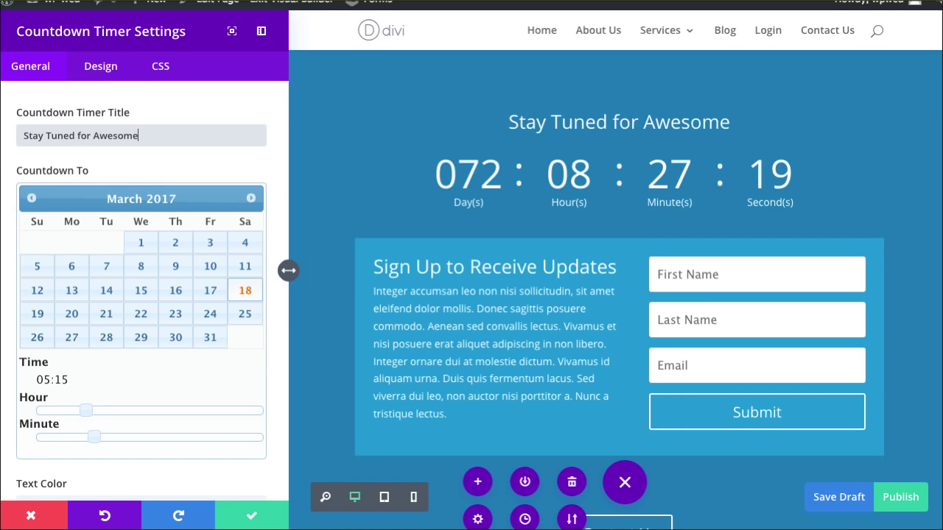
text(ness)
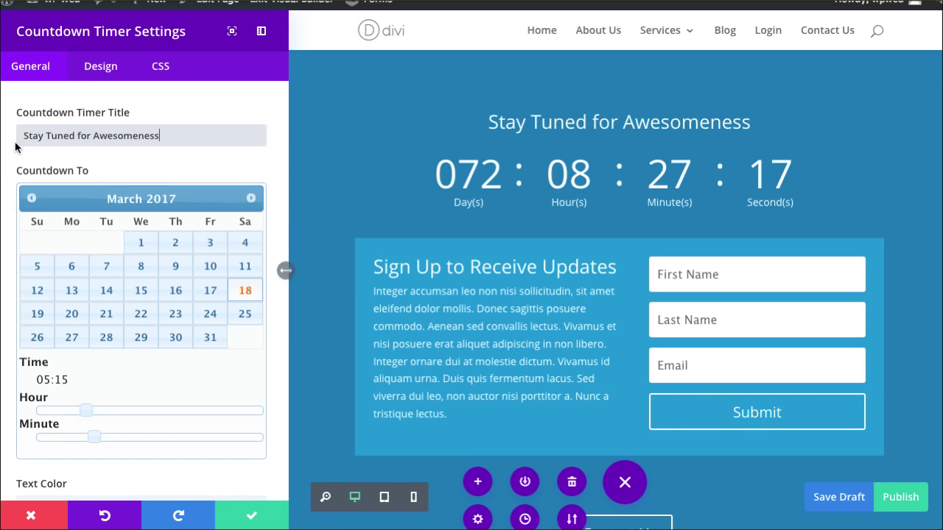
scroll(189, 368, down, 3)
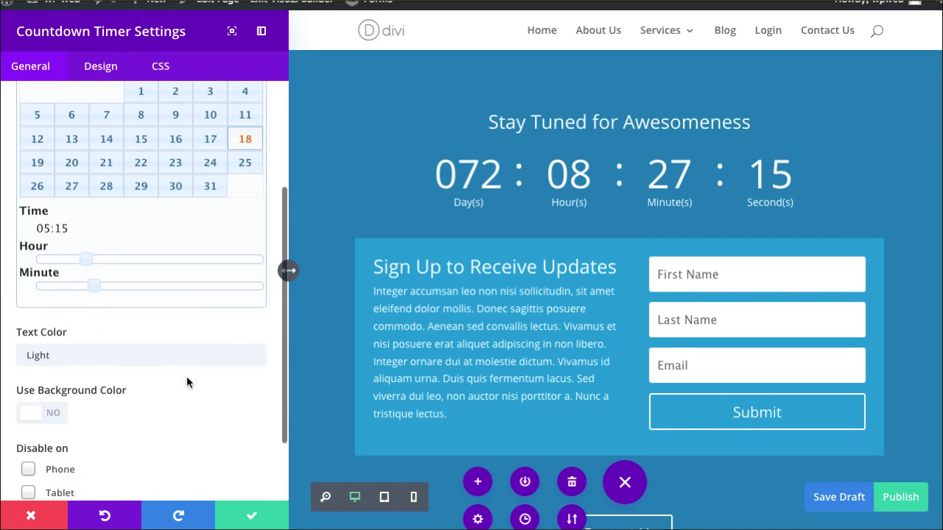
scroll(198, 340, down, 1)
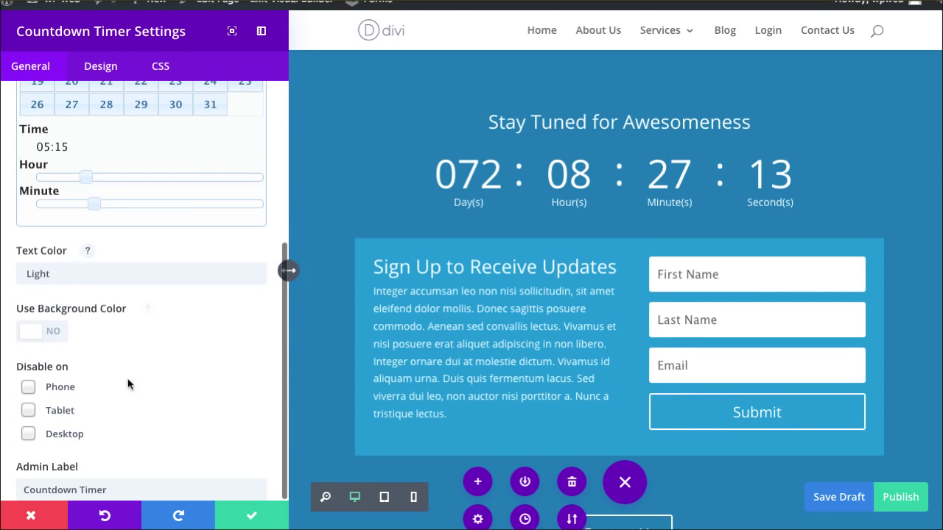
Save the countdown title 'Stay Tuned for Awesomeness' and close its settings
click(246, 518)
mouse_move(295, 324)
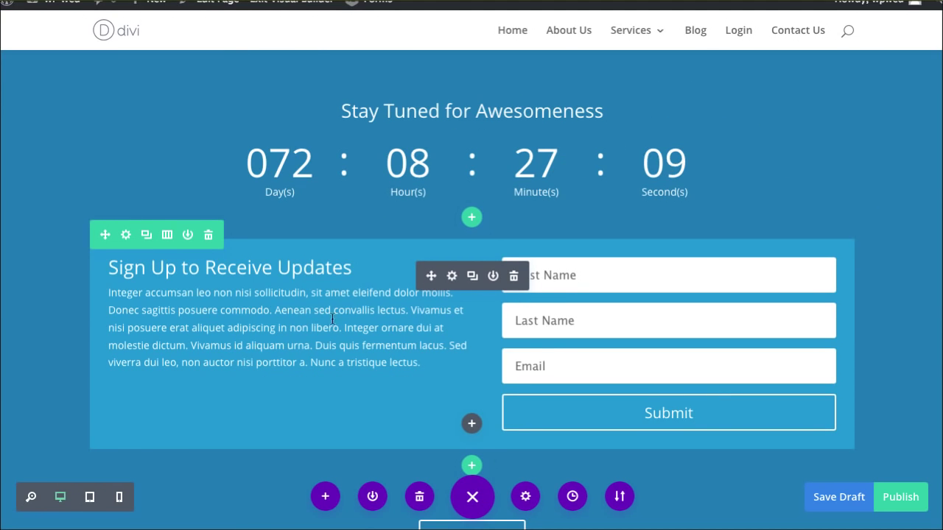
click(452, 277)
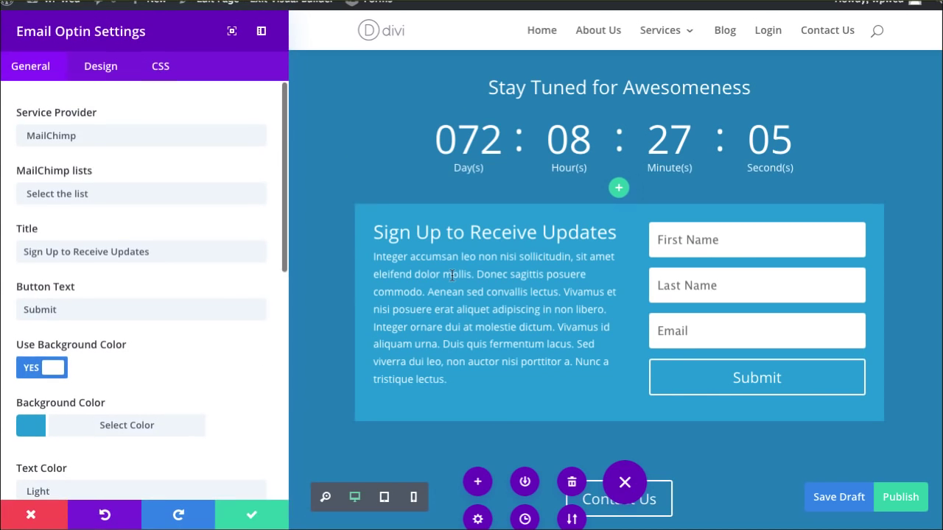
click(161, 254)
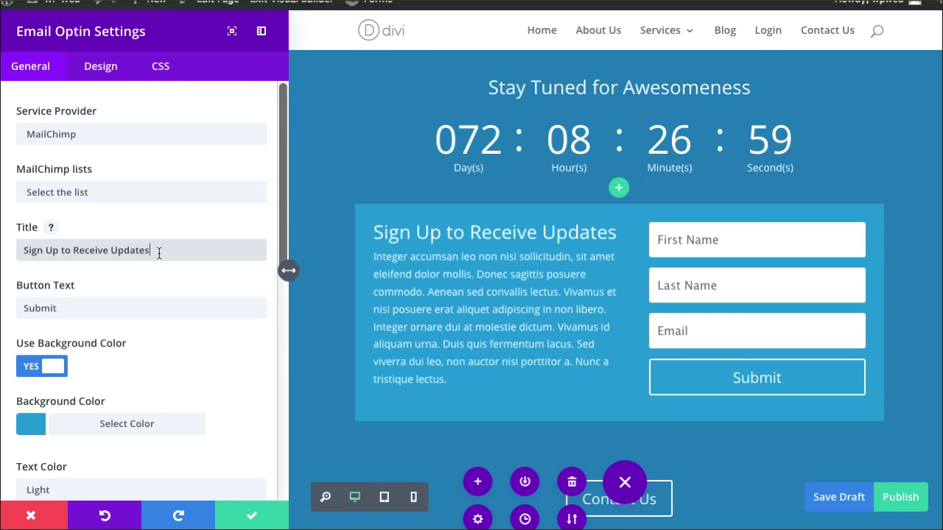
scroll(111, 265, down, 1)
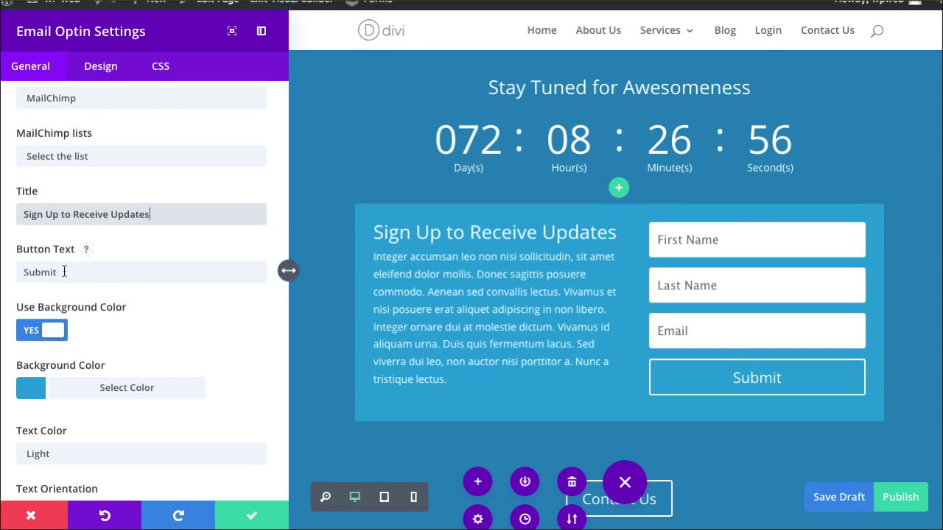
double_click(55, 271)
scroll(145, 295, down, 2)
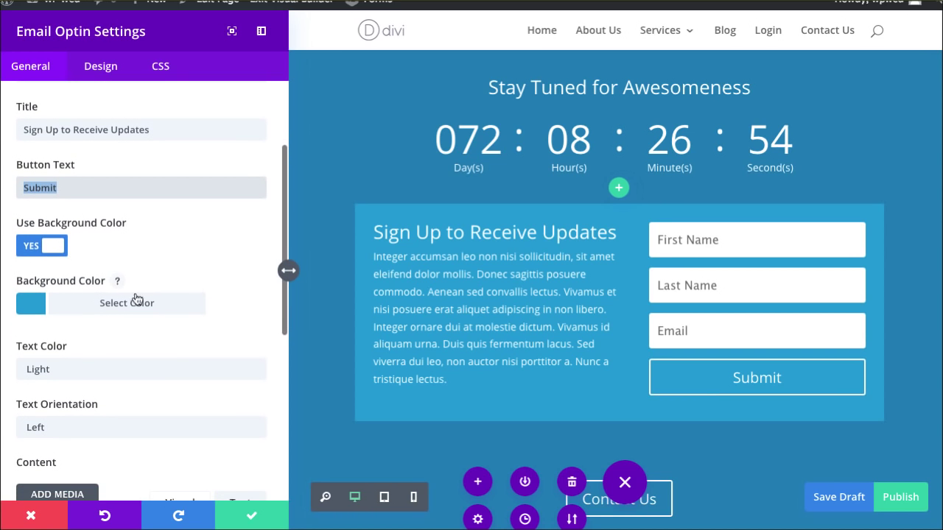
scroll(104, 319, down, 2)
scroll(105, 317, down, 1)
scroll(105, 318, down, 1)
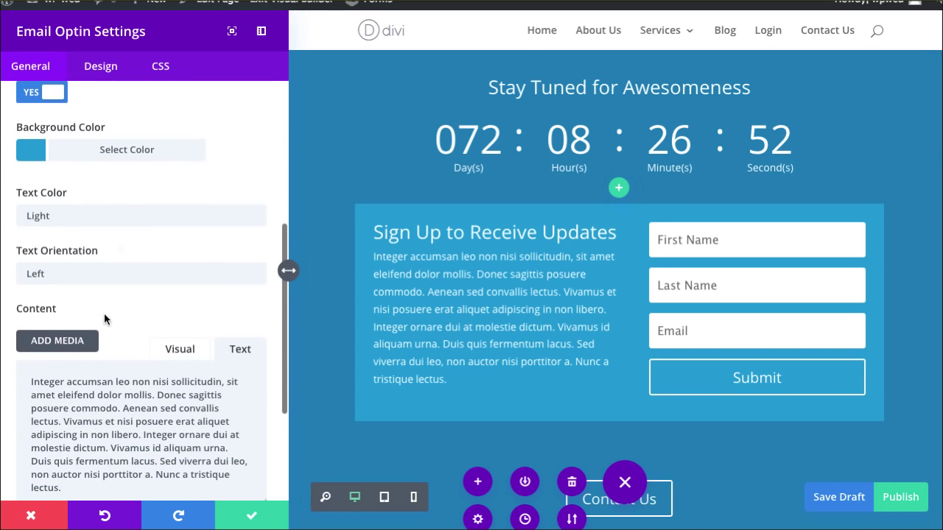
scroll(105, 318, down, 2)
drag(106, 336, 92, 326)
click(104, 382)
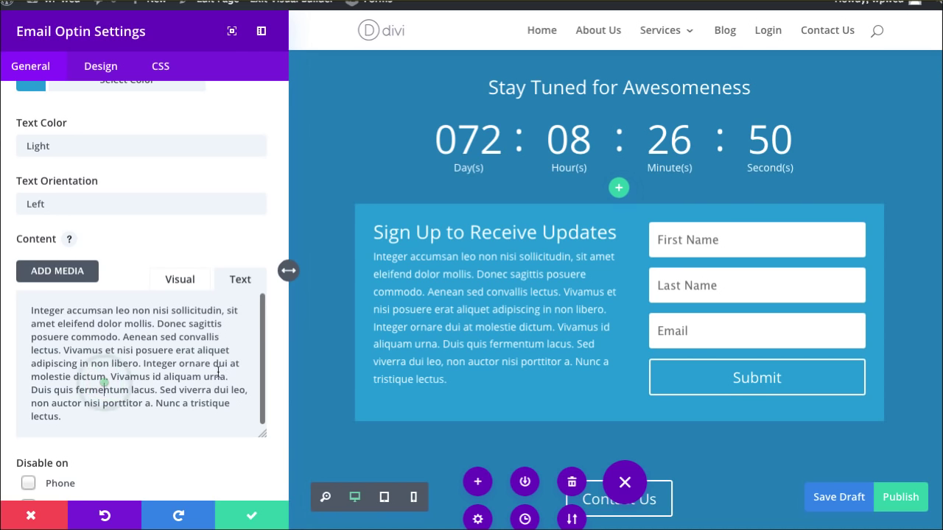
scroll(216, 370, down, 2)
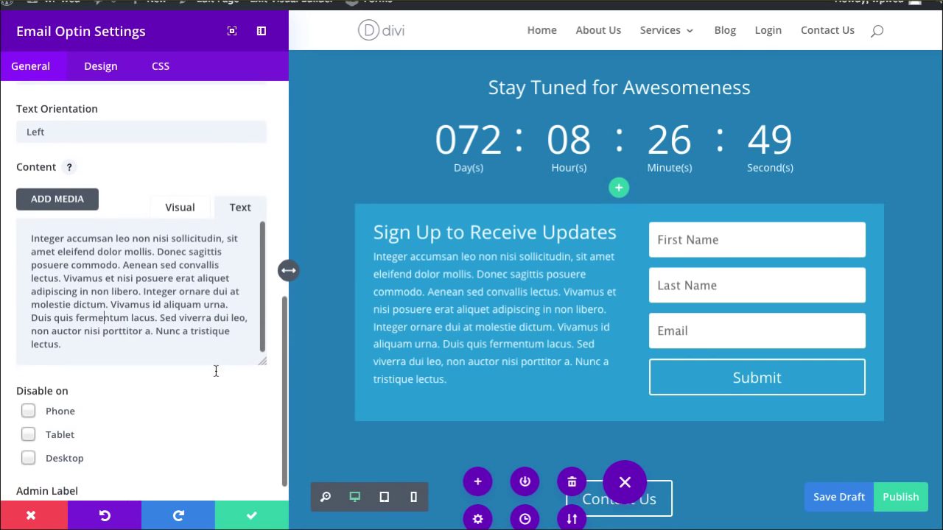
click(249, 519)
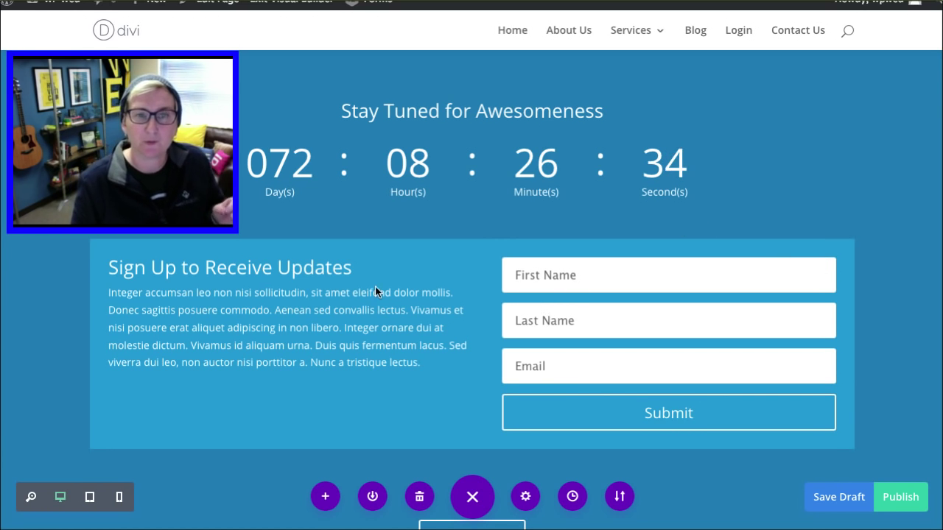
mouse_move(430, 271)
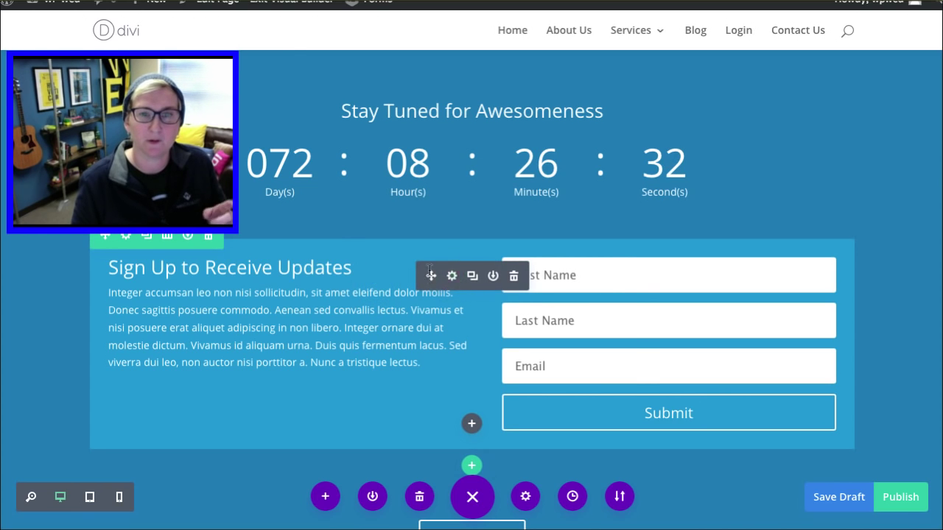
click(451, 275)
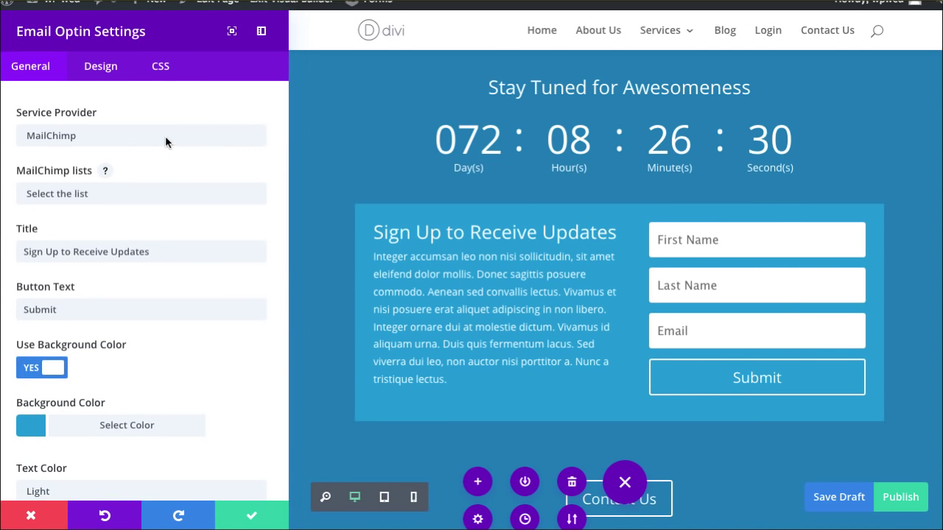
click(171, 137)
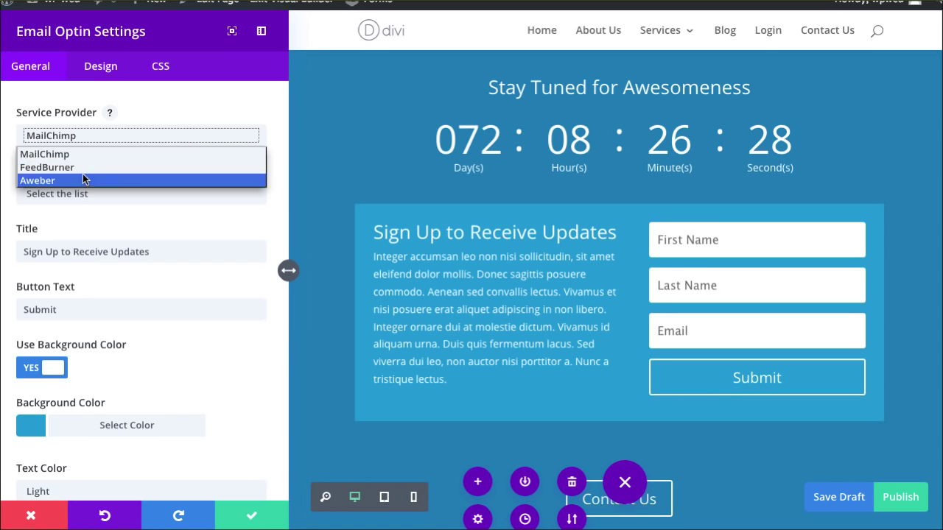
click(111, 115)
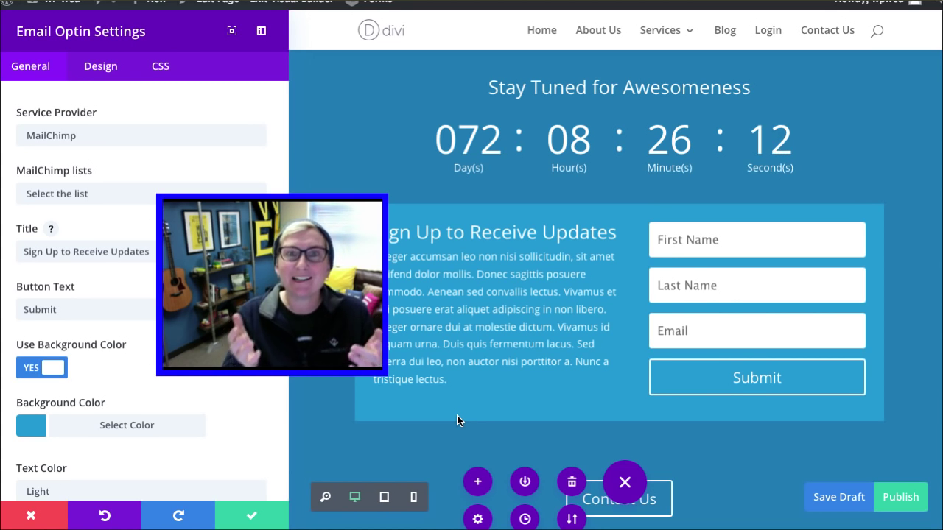
click(245, 510)
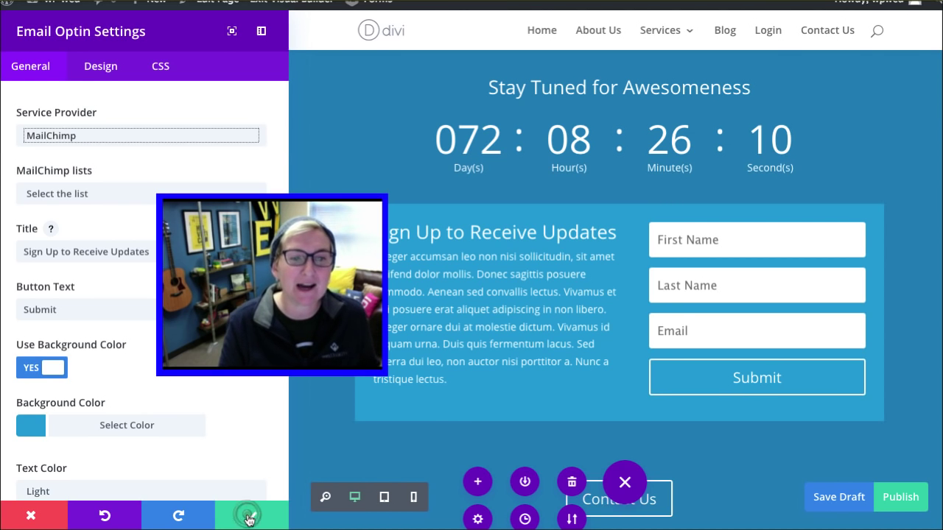
scroll(704, 280, down, 2)
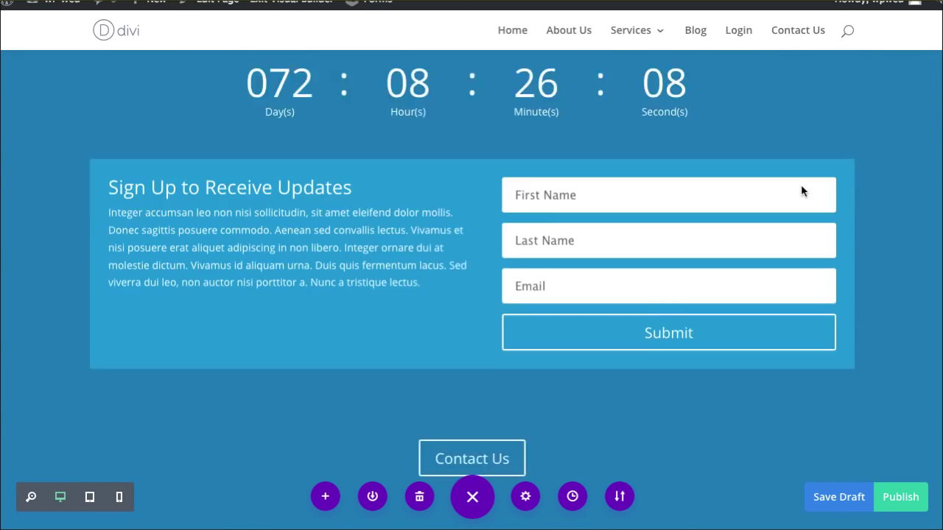
scroll(800, 189, down, 3)
scroll(613, 208, up, 3)
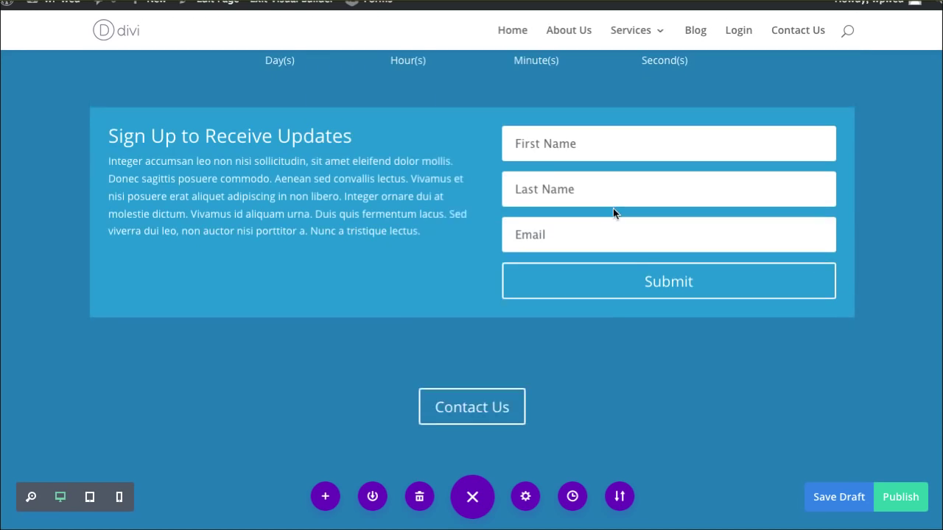
scroll(613, 209, up, 3)
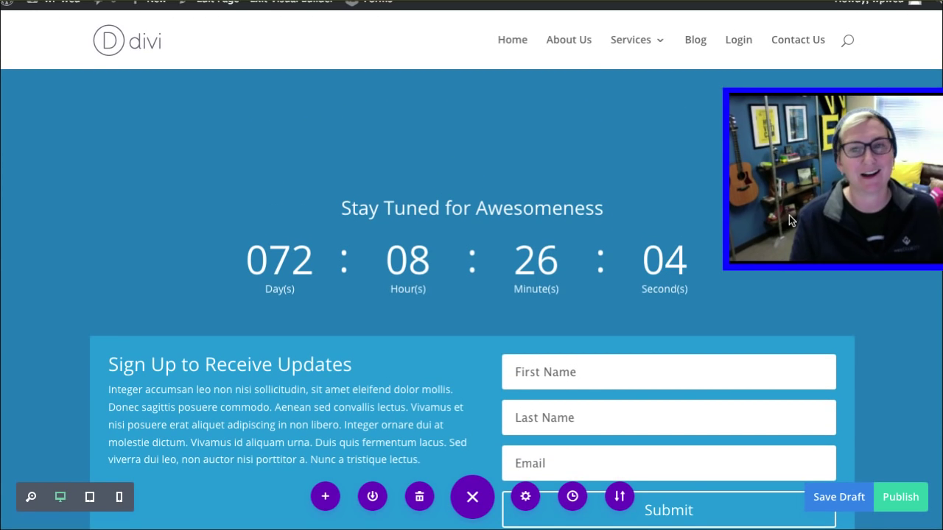